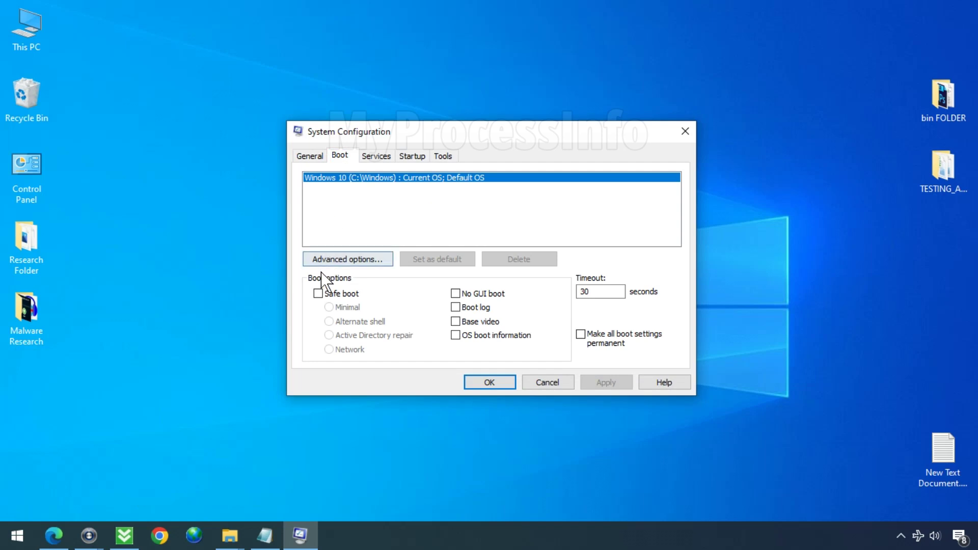
Enable Safe boot with the Minimal option in the boot settings, apply the change and restart the computer
{"action": "left_click", "coordinate": [318, 293]}
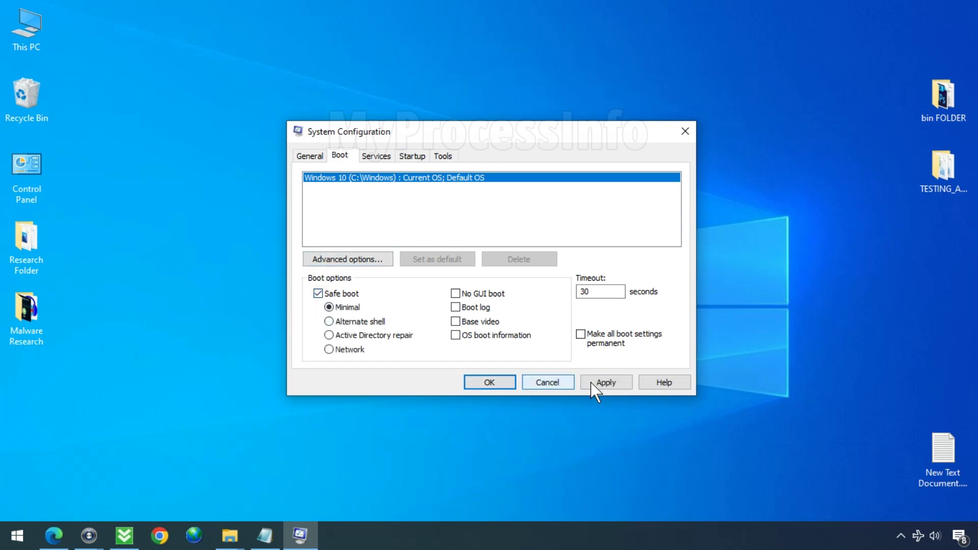
{"action": "left_click", "coordinate": [606, 383]}
{"action": "left_click", "coordinate": [495, 381]}
{"action": "left_click", "coordinate": [441, 294]}
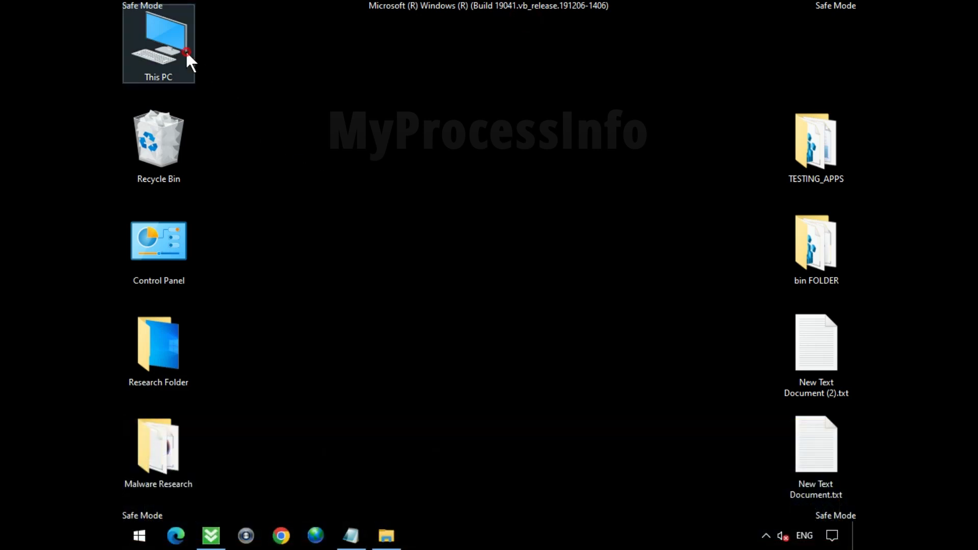
Open the 123 user folder inside Users on Local Disk (C:) in a maximized File Explorer window
{"action": "double_click", "coordinate": [186, 52]}
{"action": "left_click", "coordinate": [800, 103]}
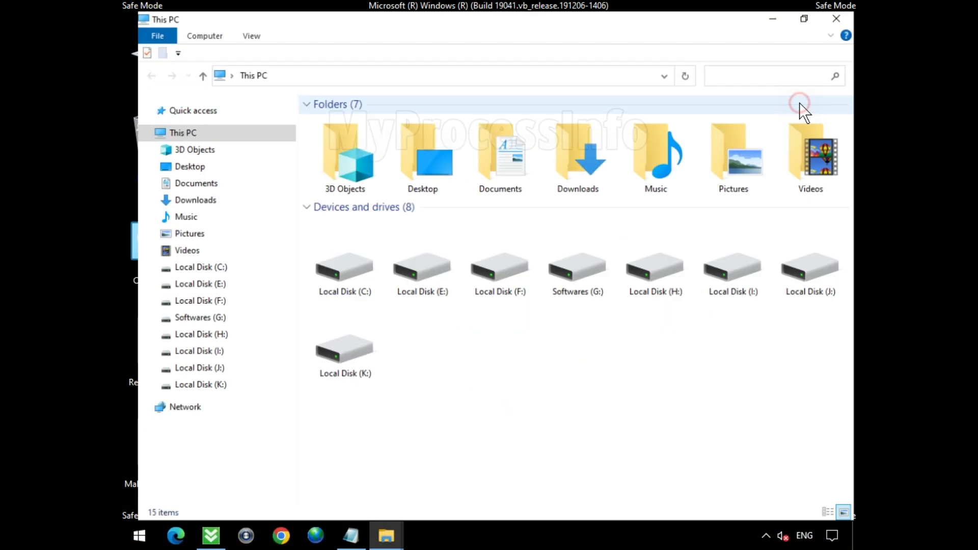
{"action": "left_click", "coordinate": [338, 260]}
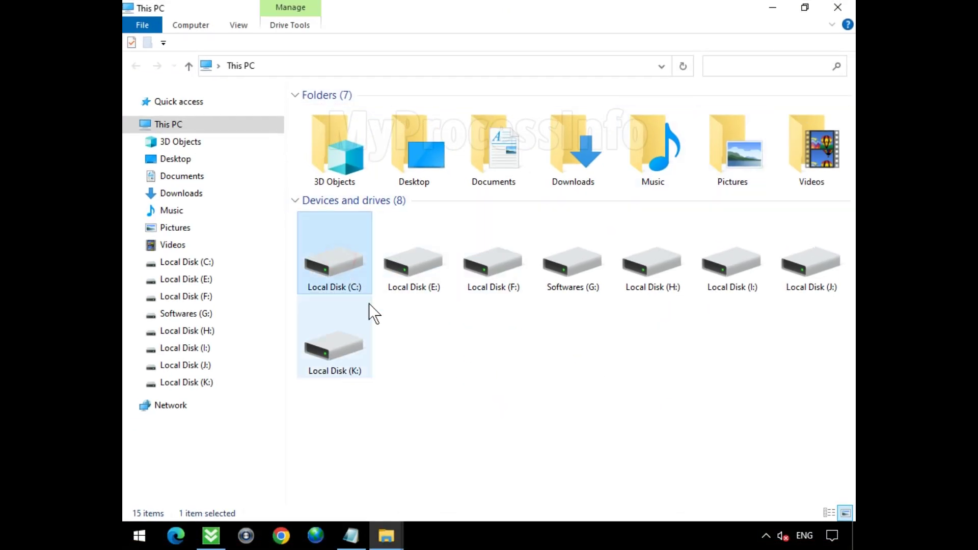
{"action": "double_click", "coordinate": [356, 264]}
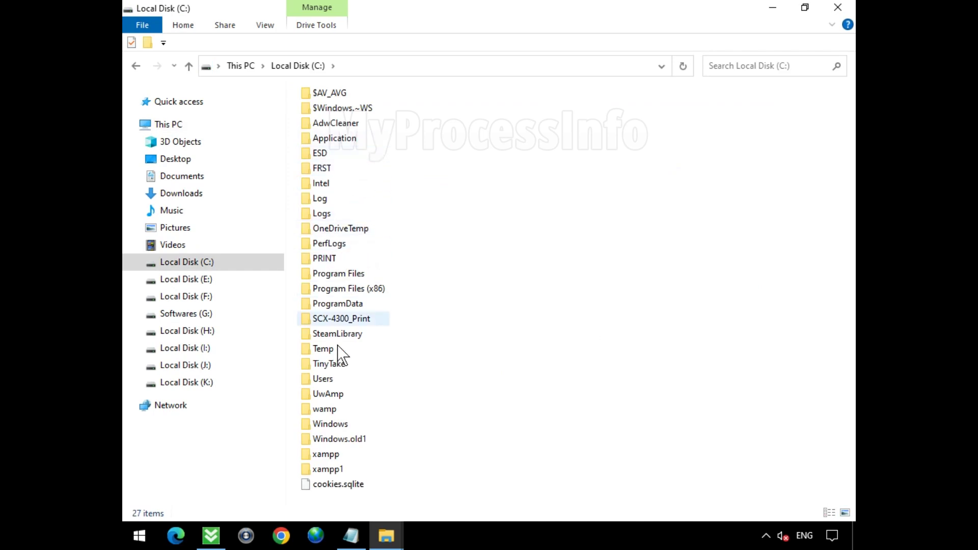
{"action": "double_click", "coordinate": [368, 379]}
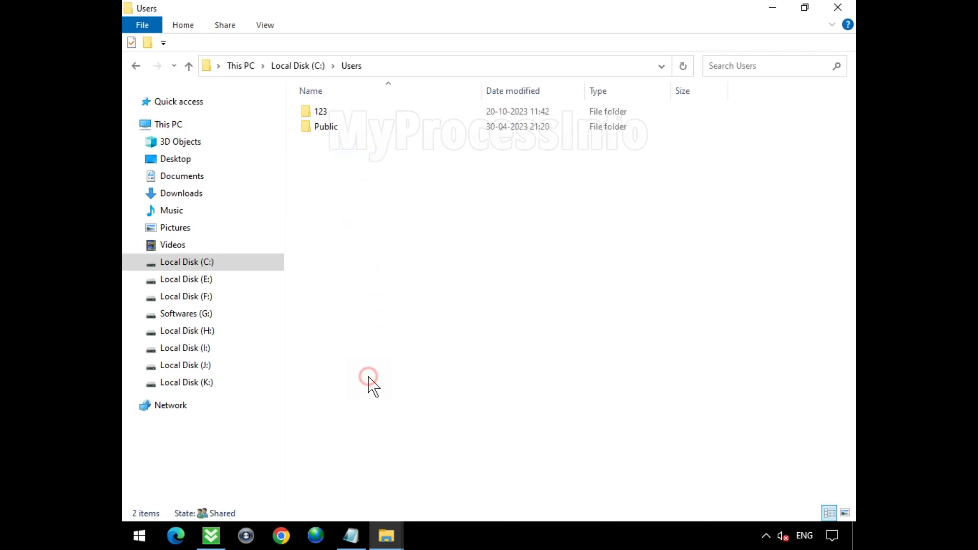
{"action": "left_click", "coordinate": [369, 112]}
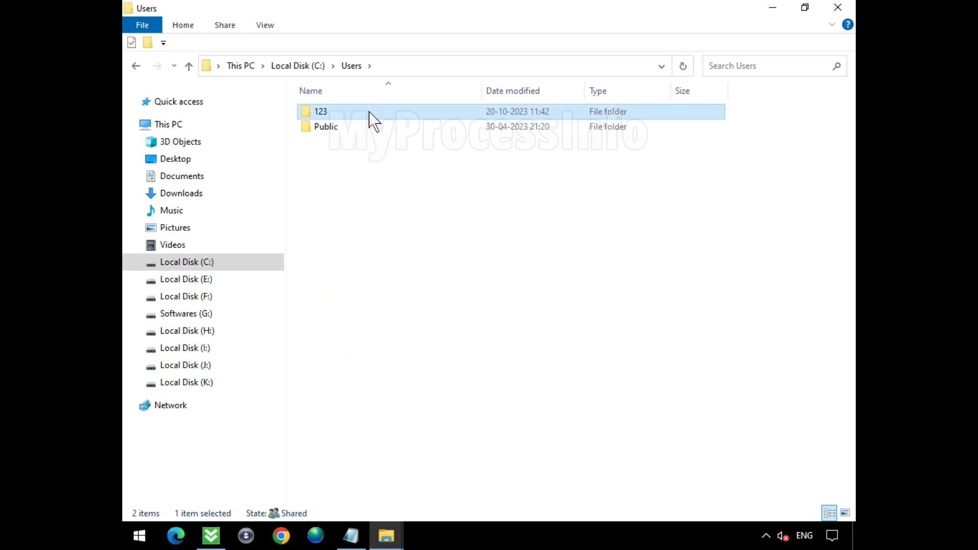
{"action": "double_click", "coordinate": [370, 113]}
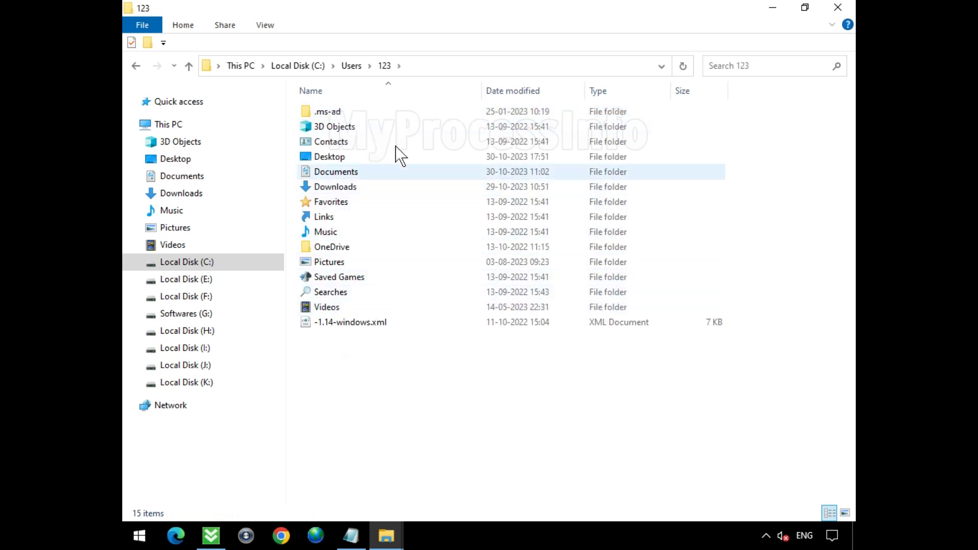
Show hidden items in the 123 folder and open its AppData\Roaming folder
{"action": "left_click", "coordinate": [271, 27]}
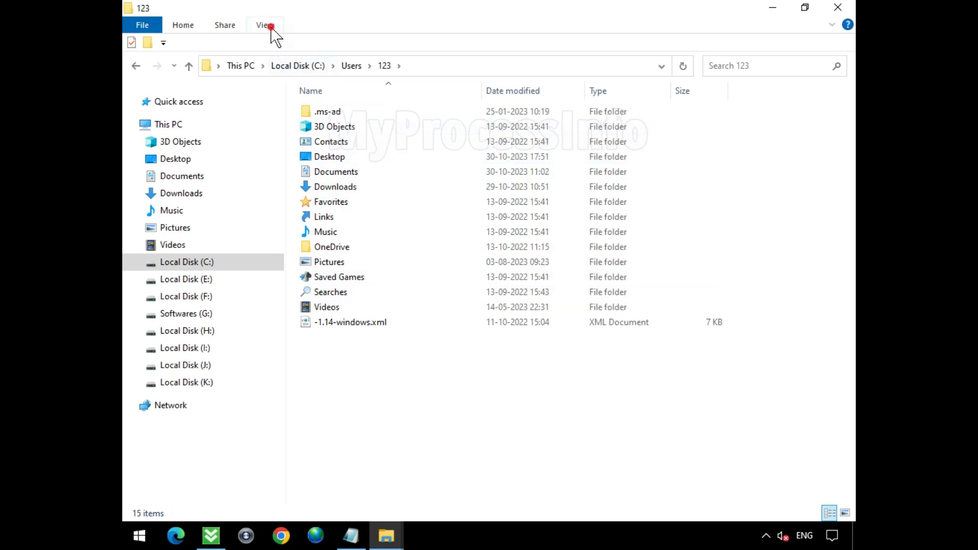
{"action": "left_click", "coordinate": [683, 77]}
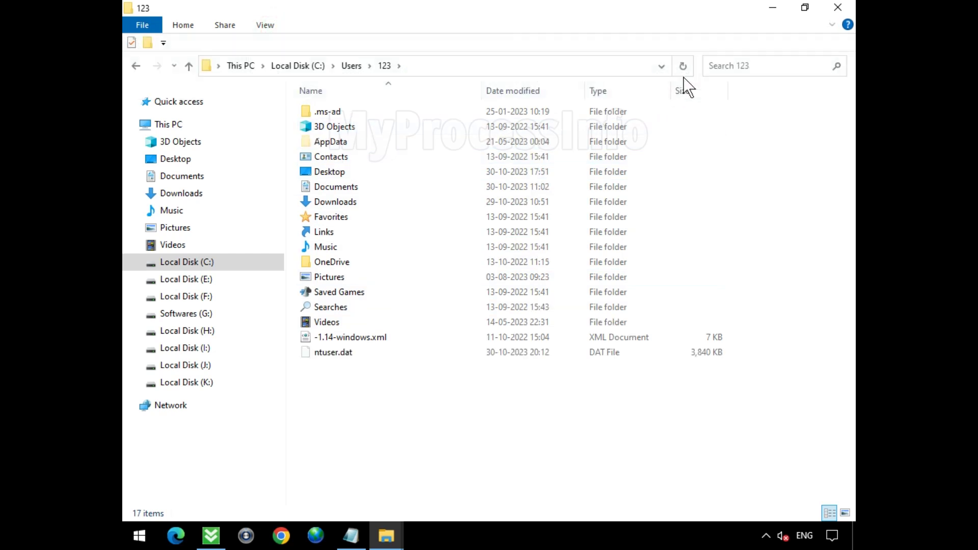
{"action": "double_click", "coordinate": [426, 147]}
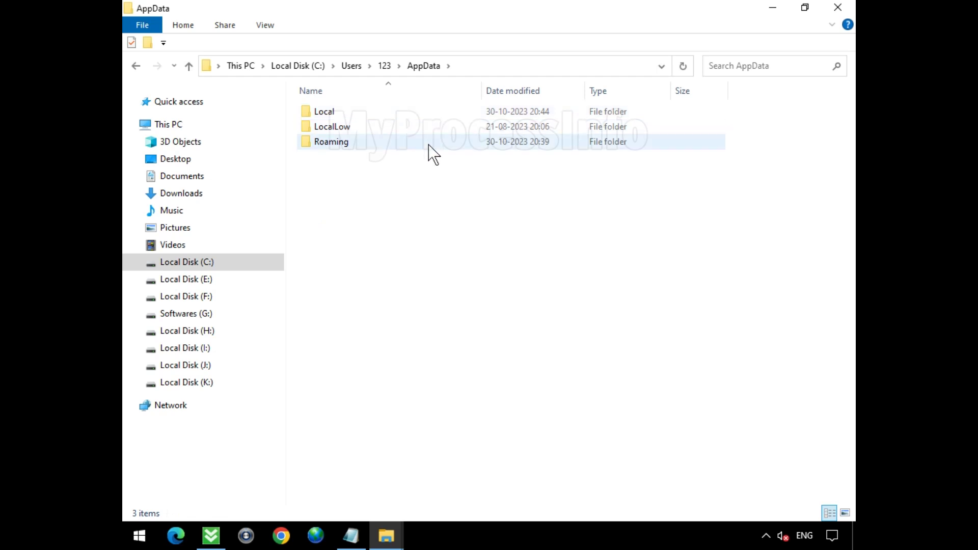
{"action": "left_click", "coordinate": [431, 147]}
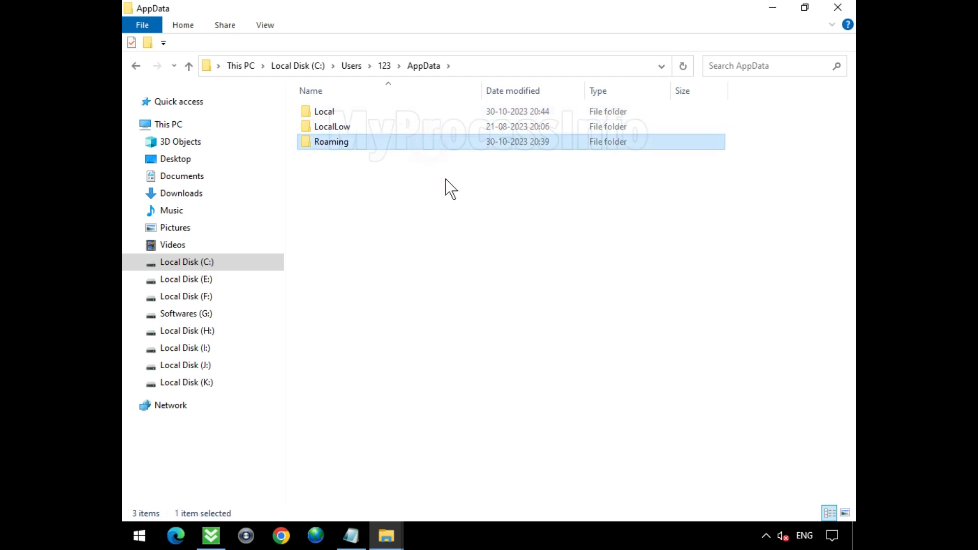
{"action": "double_click", "coordinate": [433, 144]}
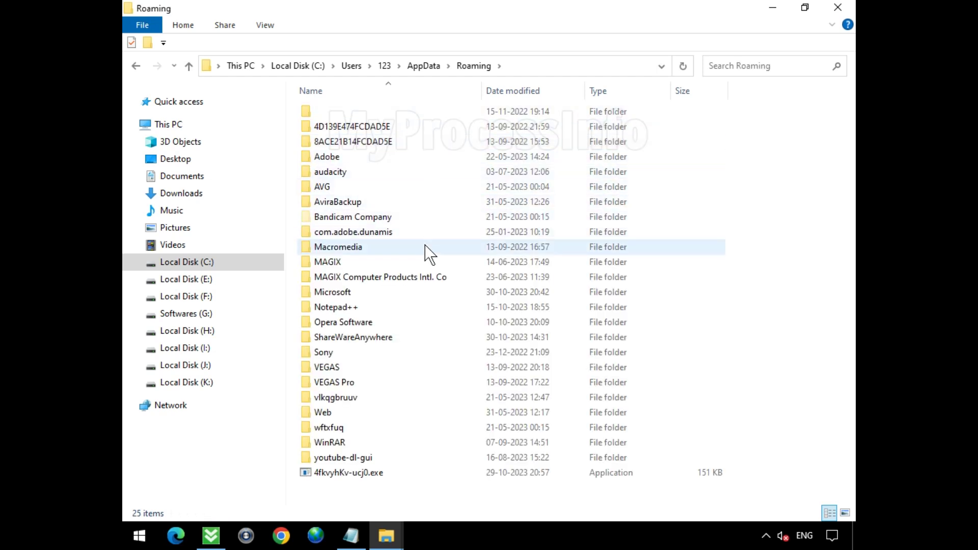
Delete MusicAny.exe from the ShareWareAnywhere folder inside Roaming
{"action": "left_click", "coordinate": [414, 336]}
{"action": "double_click", "coordinate": [430, 334]}
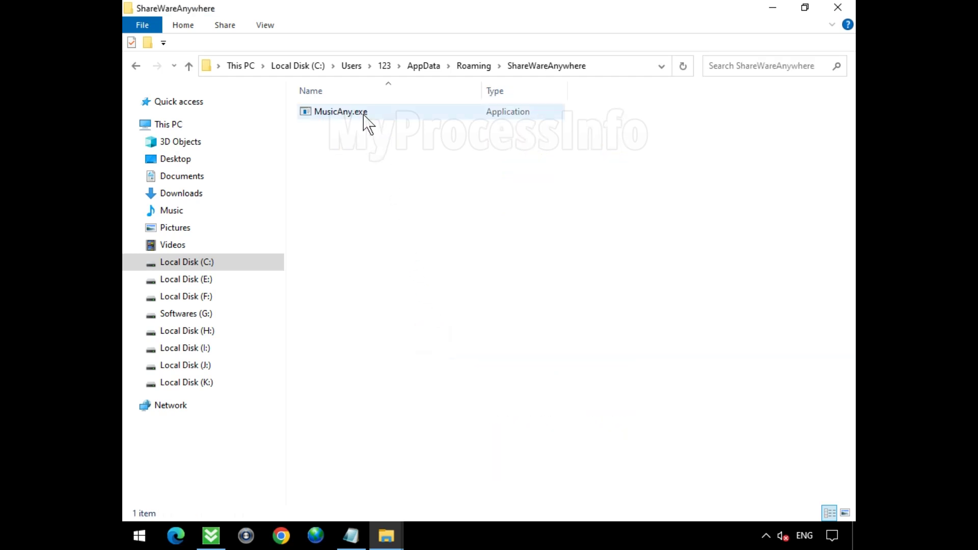
{"action": "left_click", "coordinate": [376, 116]}
{"action": "right_click", "coordinate": [398, 115]}
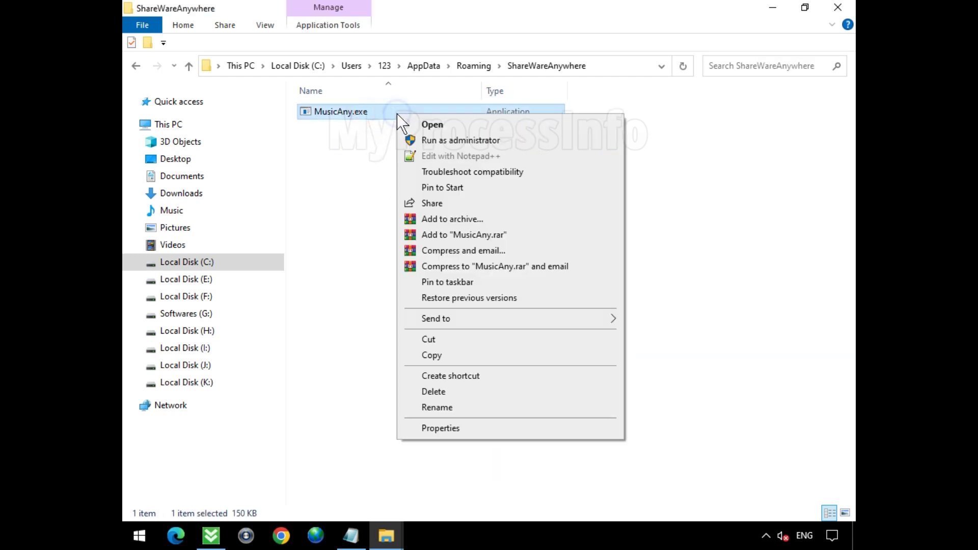
{"action": "left_click", "coordinate": [517, 393]}
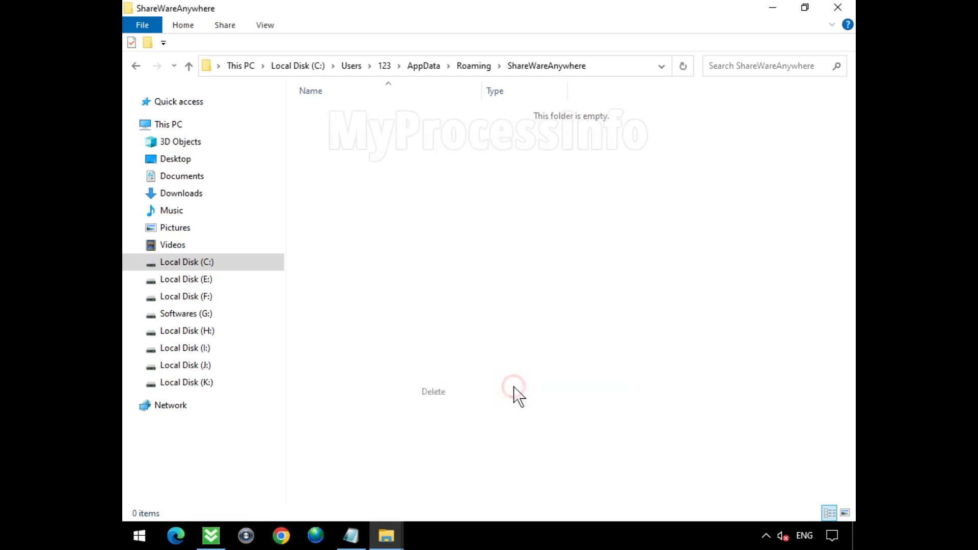
Delete the emptied ShareWareAnywhere folder from Roaming and close the window
{"action": "left_click", "coordinate": [134, 73]}
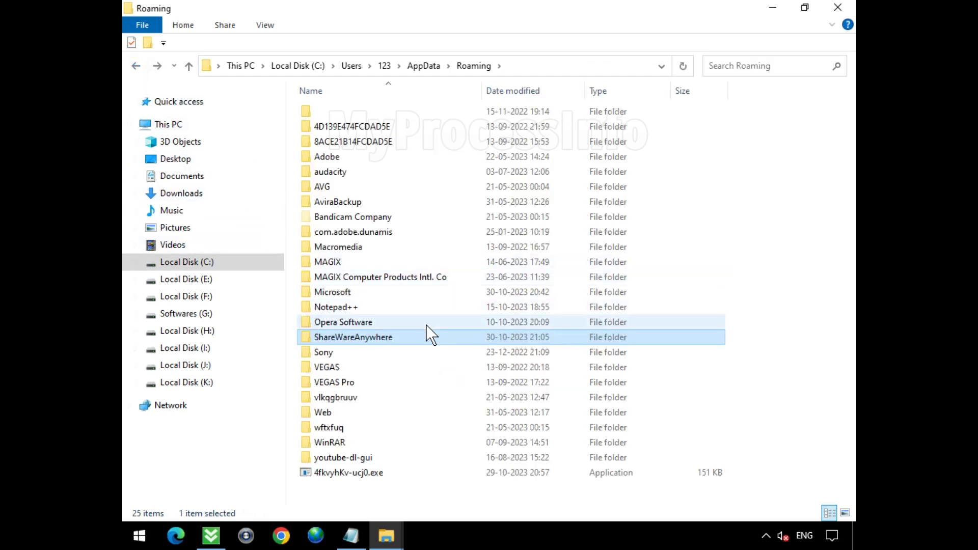
{"action": "right_click", "coordinate": [426, 340]}
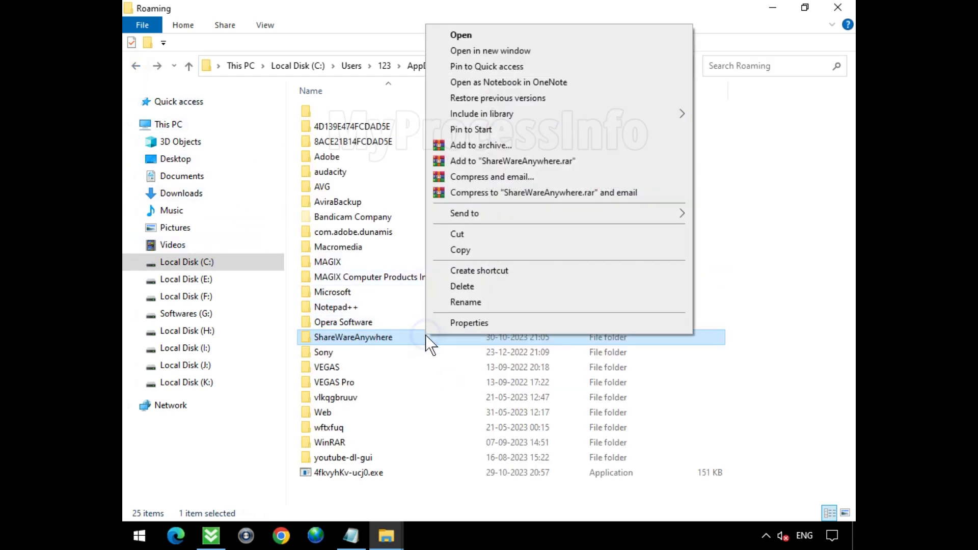
{"action": "left_click", "coordinate": [480, 286]}
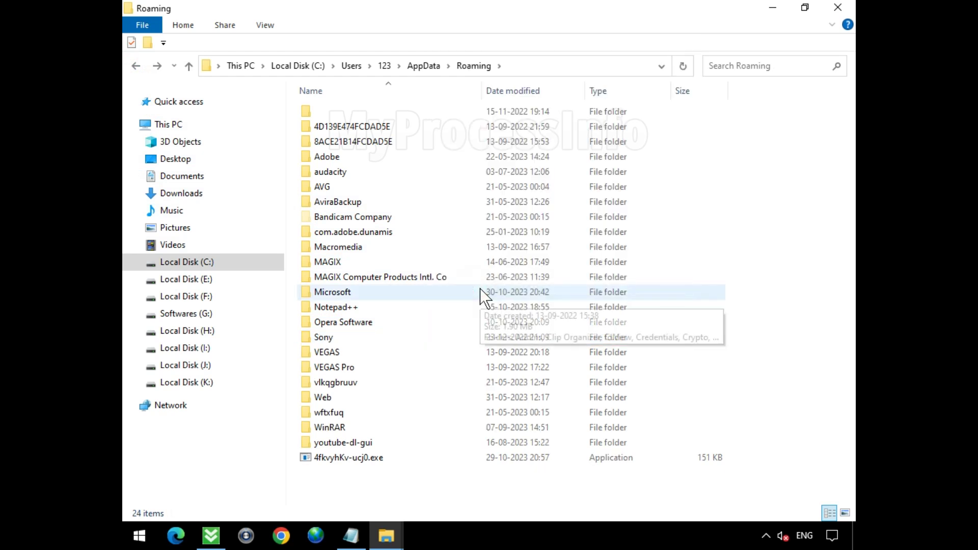
{"action": "left_click", "coordinate": [838, 9]}
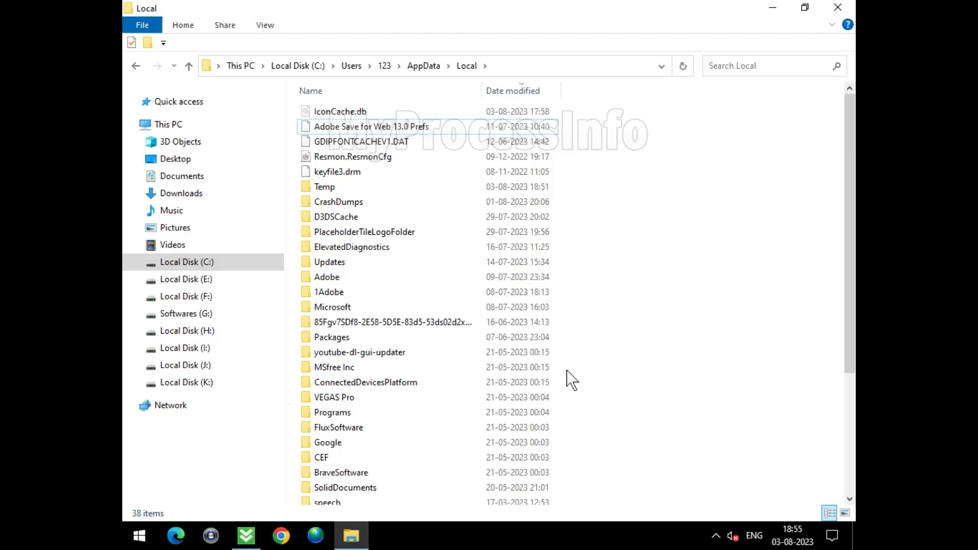
Open the Temp folder inside AppData\Local
{"action": "left_click", "coordinate": [460, 69]}
{"action": "left_click", "coordinate": [435, 190]}
{"action": "double_click", "coordinate": [436, 191]}
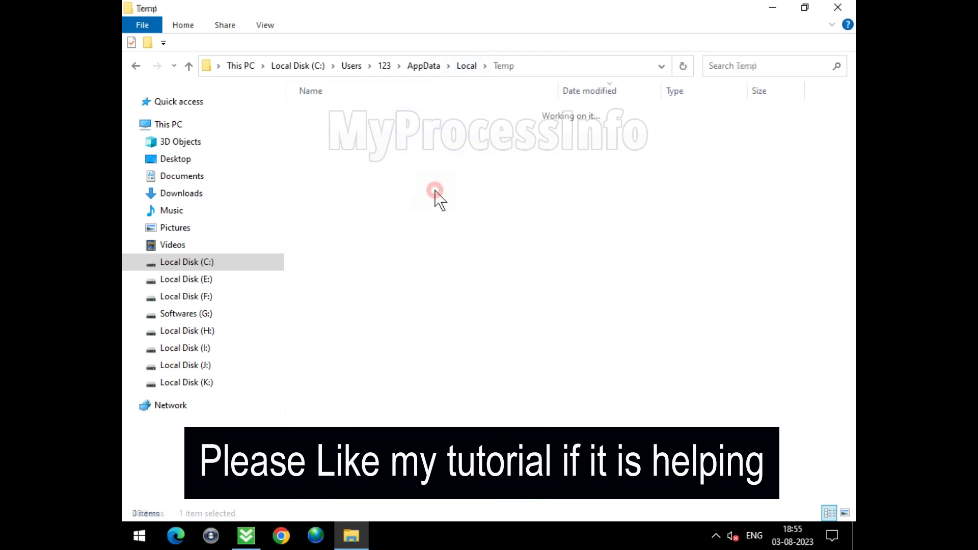
Look inside the _ls_m5x0 subfolder of Temp and examine setup.exe
{"action": "scroll", "coordinate": [445, 203], "scroll_direction": "down", "scroll_amount": 2}
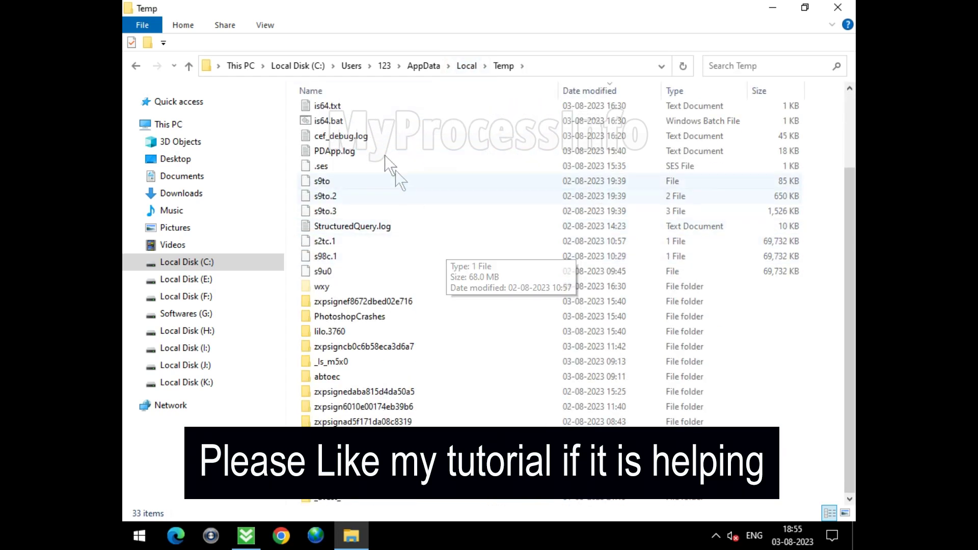
{"action": "left_click", "coordinate": [411, 362]}
{"action": "double_click", "coordinate": [411, 362]}
{"action": "left_click", "coordinate": [337, 113]}
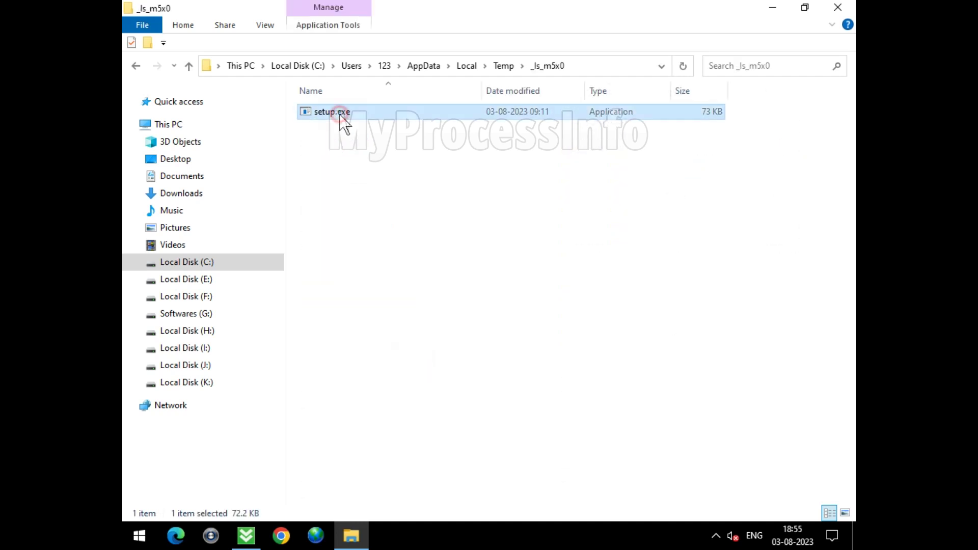
Return to the Temp folder, look through its contents and select all files and folders to bring up their available actions
{"action": "left_click", "coordinate": [503, 66]}
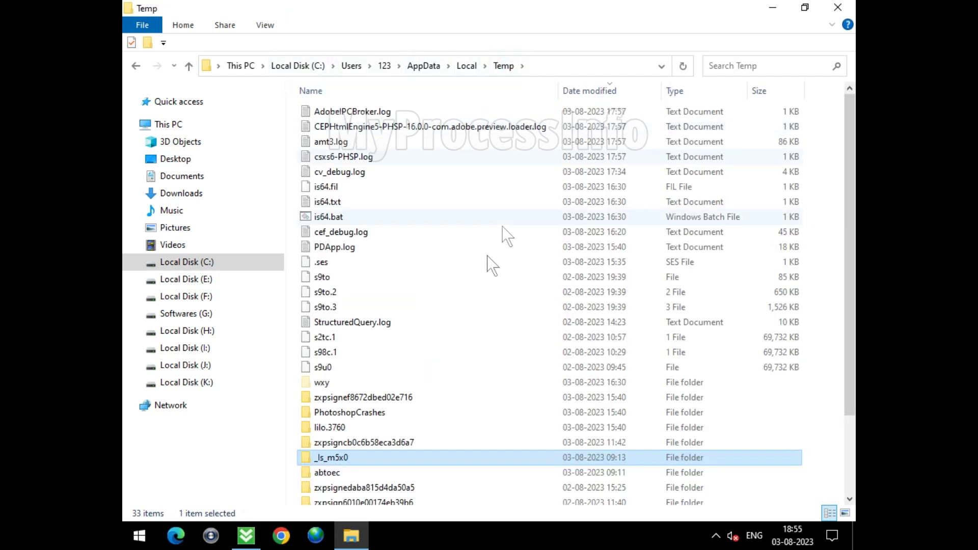
{"action": "left_click", "coordinate": [484, 263]}
{"action": "right_click", "coordinate": [484, 264]}
{"action": "left_click", "coordinate": [488, 276]}
{"action": "scroll", "coordinate": [560, 357], "scroll_direction": "down", "scroll_amount": 2}
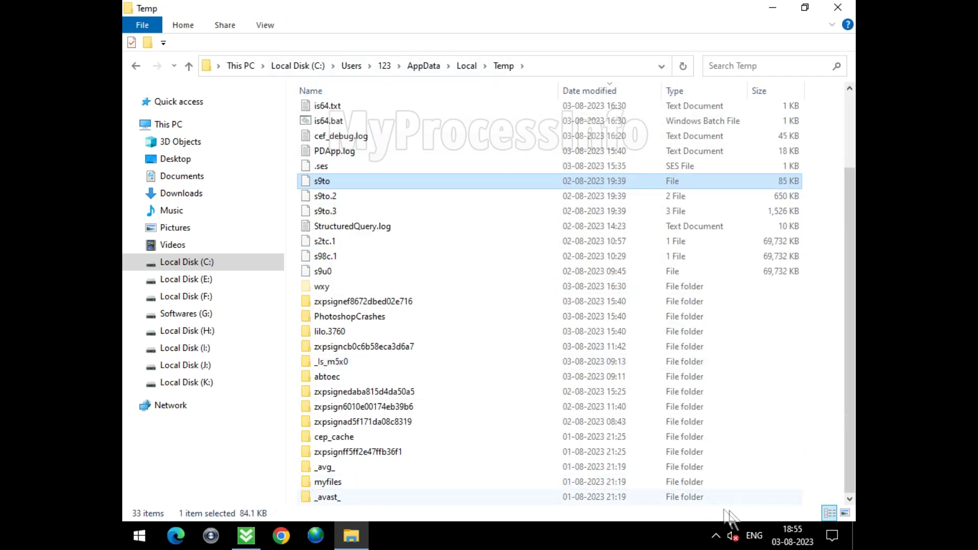
{"action": "scroll", "coordinate": [503, 266], "scroll_direction": "up", "scroll_amount": 2}
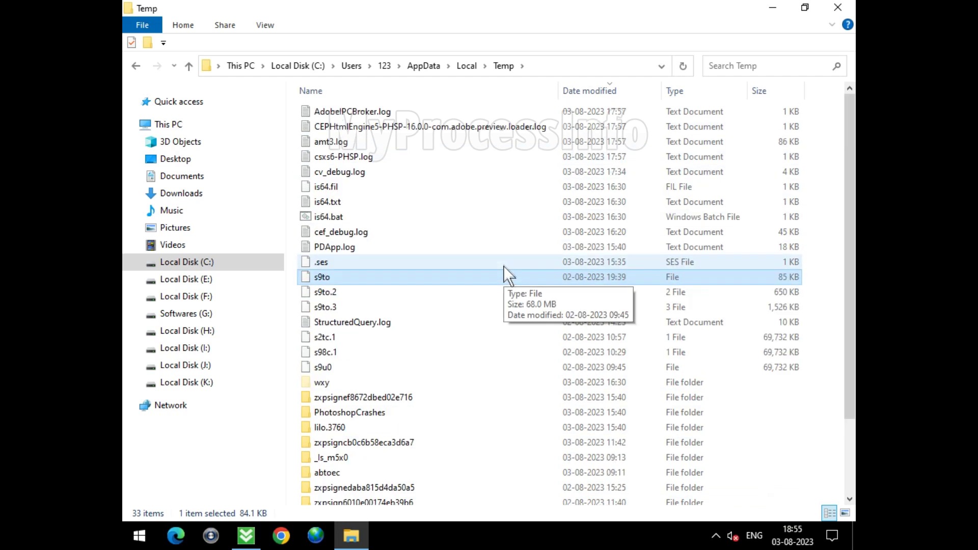
{"action": "left_click", "coordinate": [500, 202]}
{"action": "key", "text": "ctrl+a"}
{"action": "right_click", "coordinate": [540, 192]}
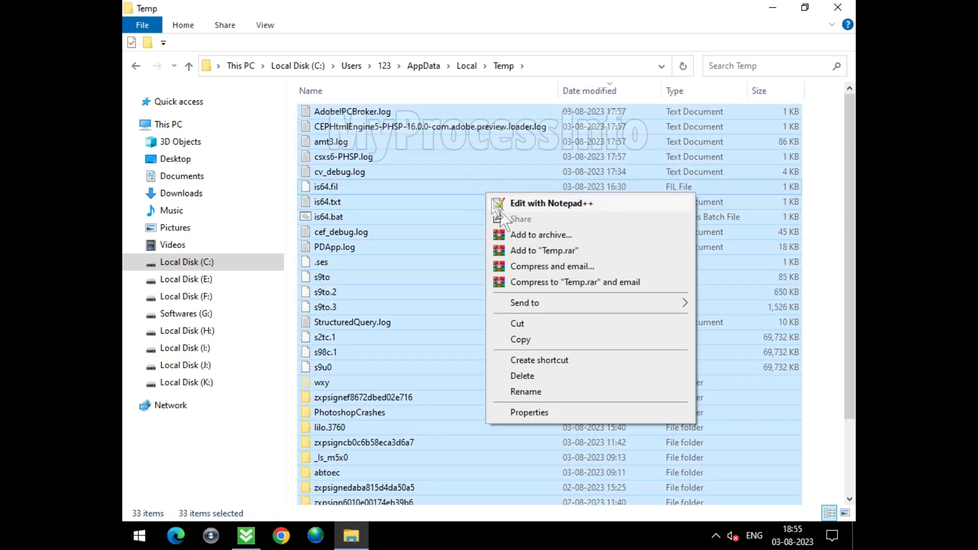
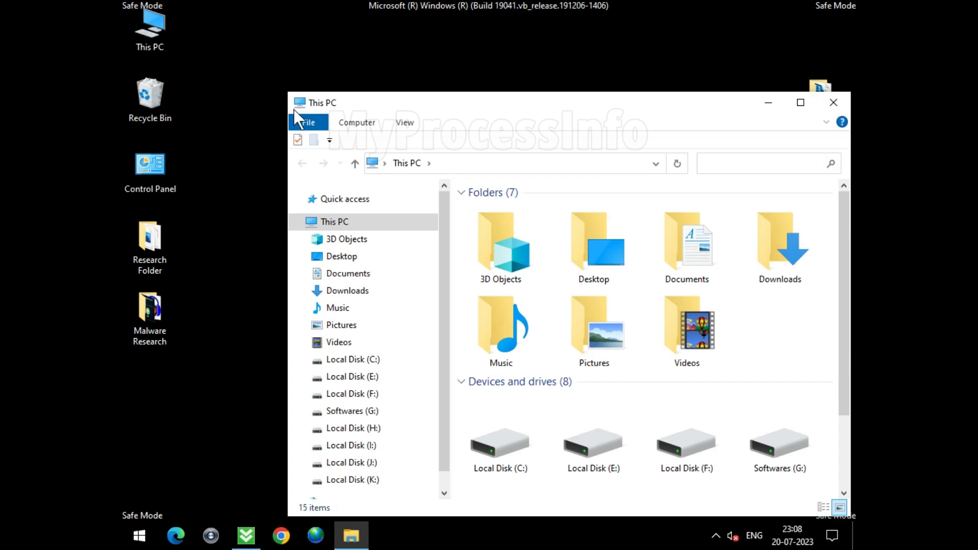
Open the ProgramData folder on Local Disk (C:) in a maximized window
{"action": "left_click", "coordinate": [386, 361]}
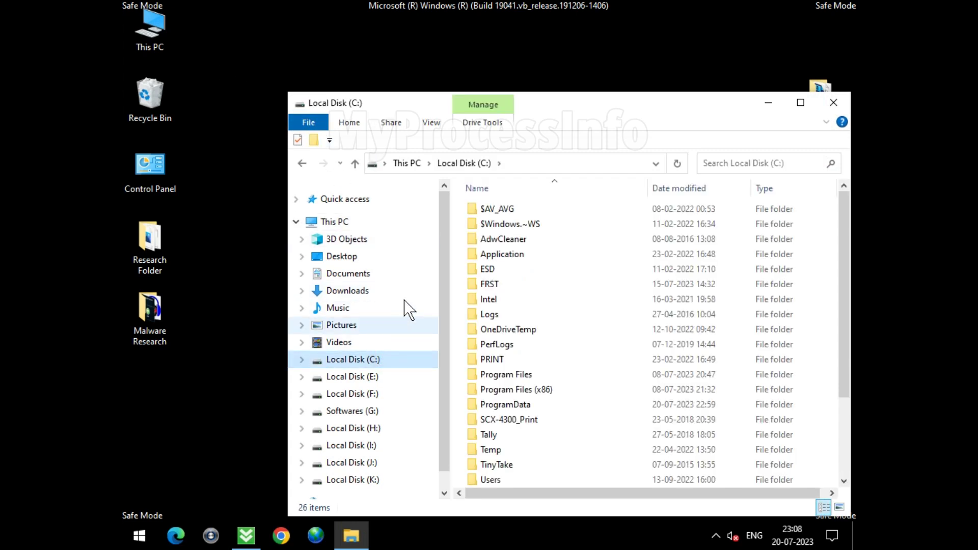
{"action": "double_click", "coordinate": [560, 109]}
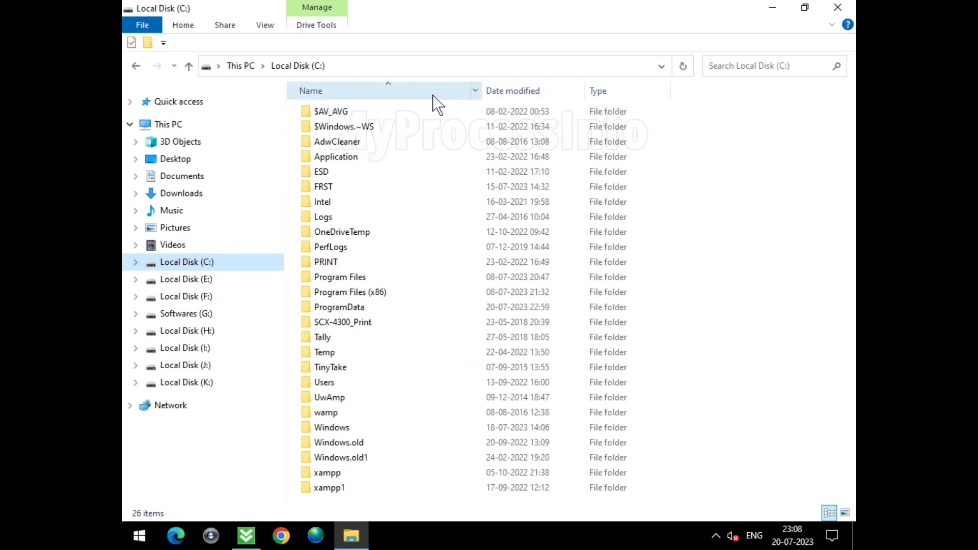
{"action": "left_click", "coordinate": [366, 307]}
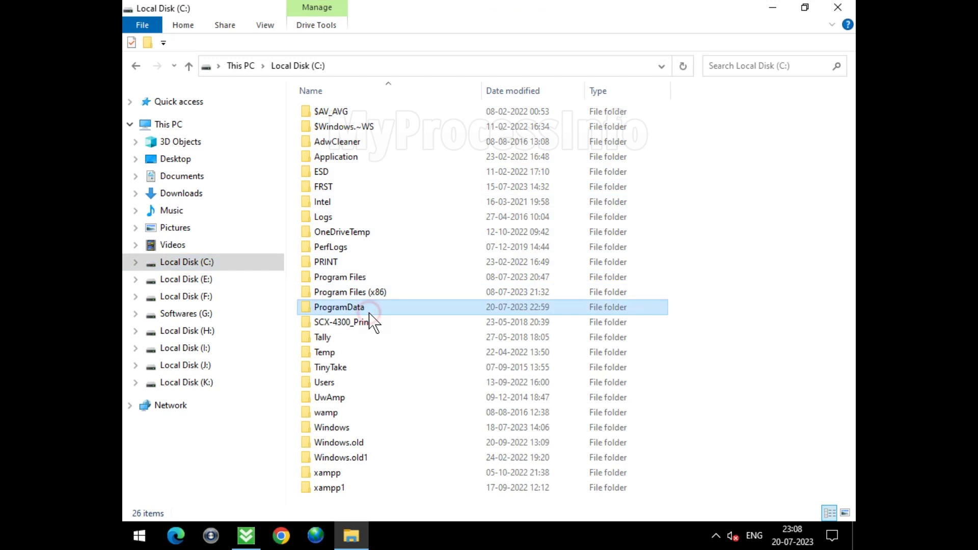
{"action": "double_click", "coordinate": [437, 307]}
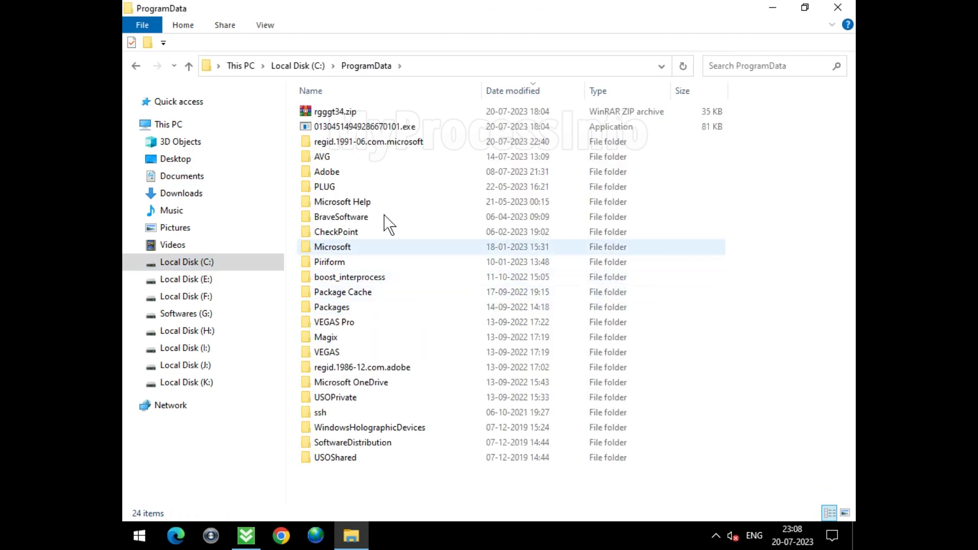
Open the Windows Defender folder inside ProgramData\Microsoft
{"action": "left_click", "coordinate": [400, 242]}
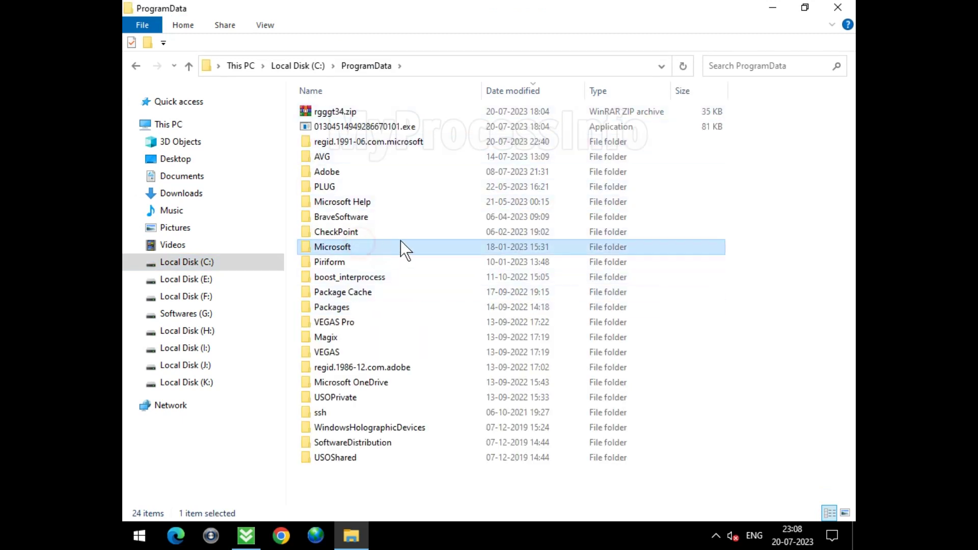
{"action": "double_click", "coordinate": [420, 243]}
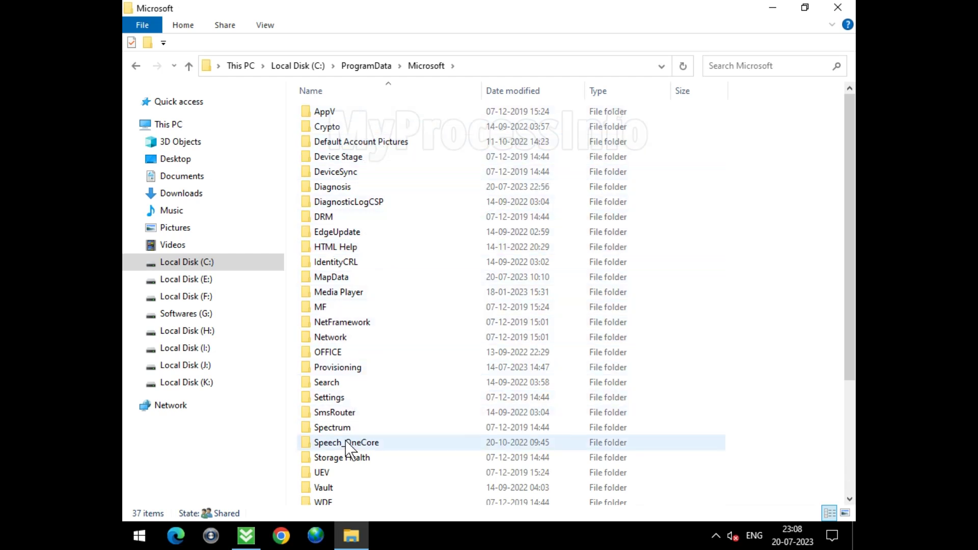
{"action": "scroll", "coordinate": [348, 449], "scroll_direction": "down", "scroll_amount": 2}
{"action": "scroll", "coordinate": [347, 448], "scroll_direction": "down", "scroll_amount": 1}
{"action": "left_click", "coordinate": [405, 408]}
{"action": "double_click", "coordinate": [461, 411]}
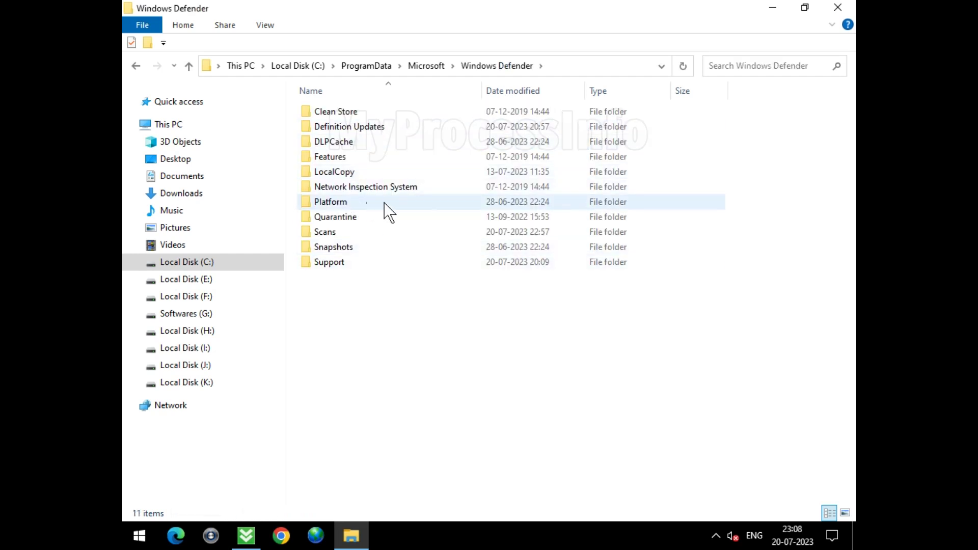
Delete the Quarantine folder from the Windows Defender folder
{"action": "left_click", "coordinate": [354, 222]}
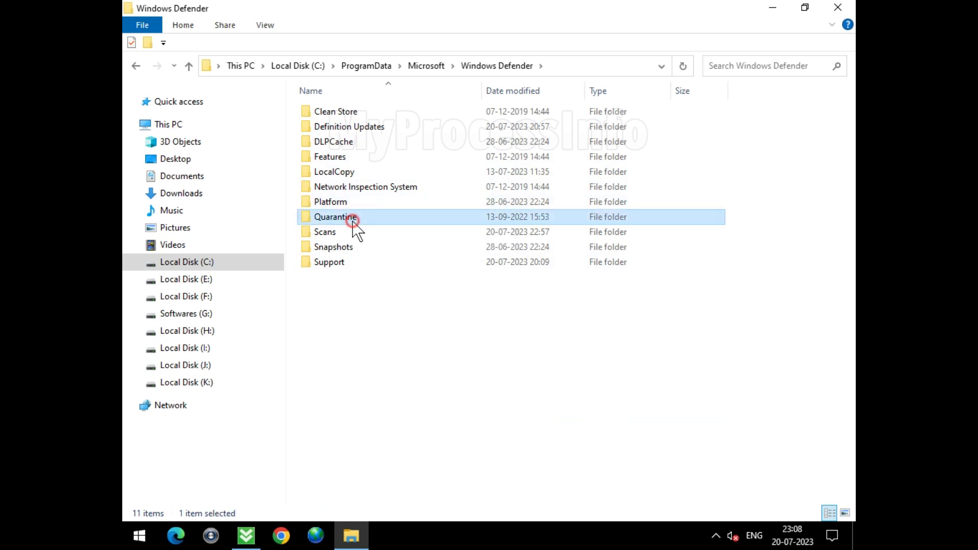
{"action": "right_click", "coordinate": [415, 229]}
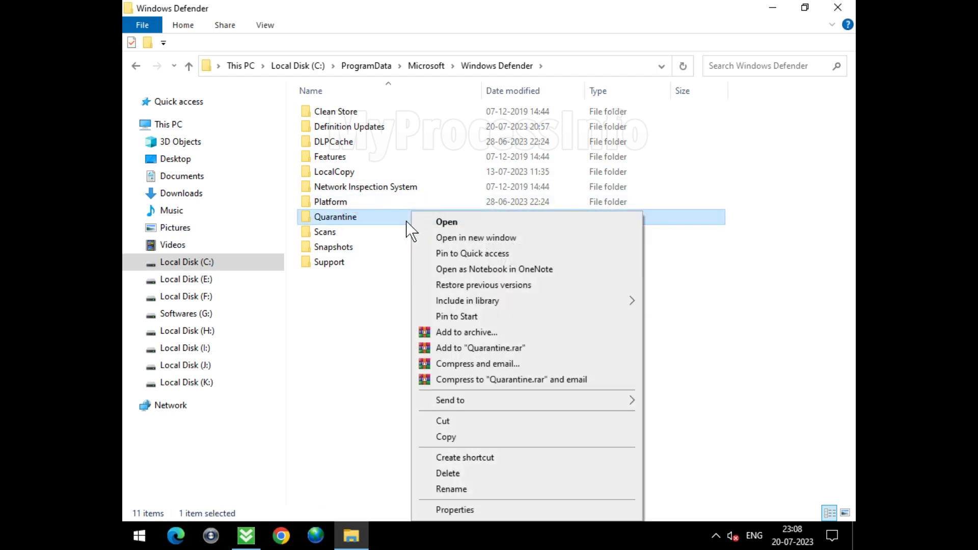
{"action": "left_click", "coordinate": [460, 473]}
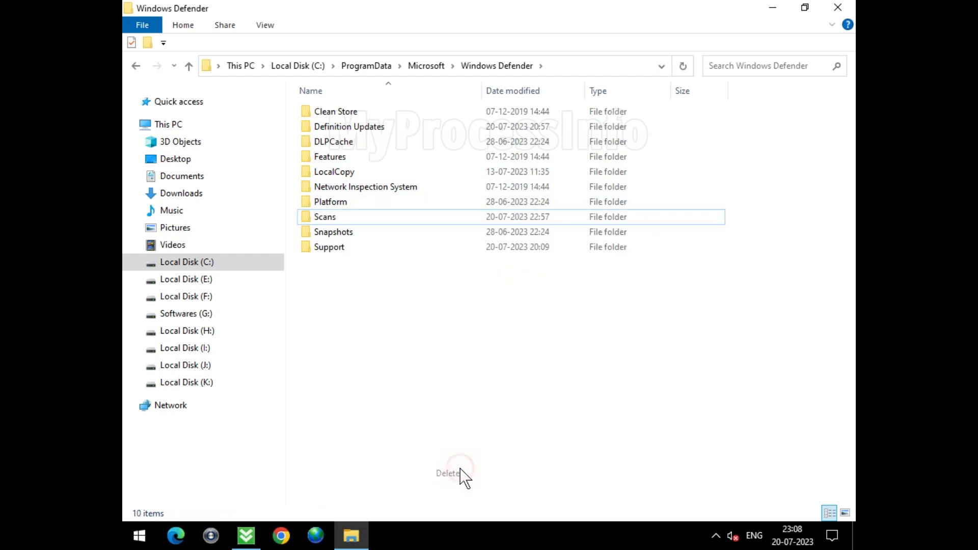
Go to the History folder inside Scans and delete its Results folder
{"action": "double_click", "coordinate": [369, 218]}
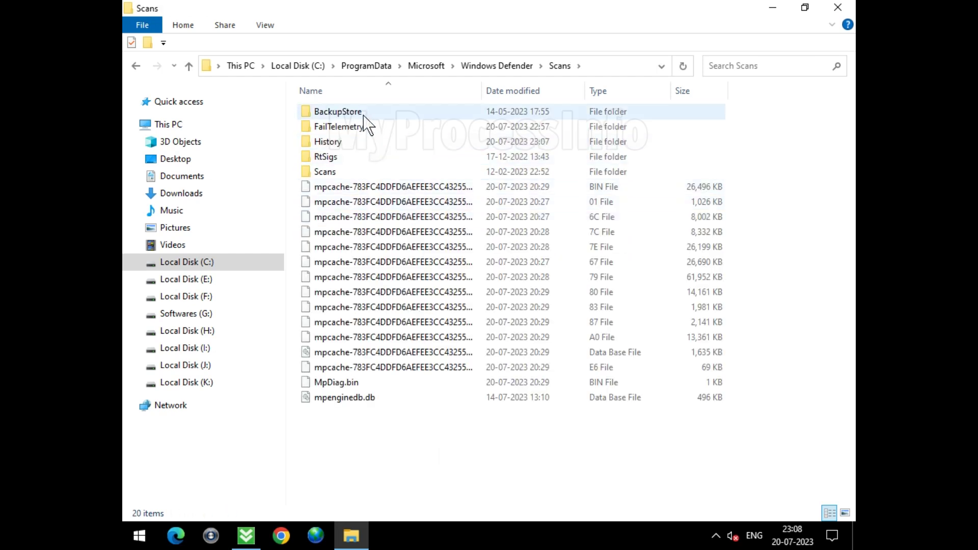
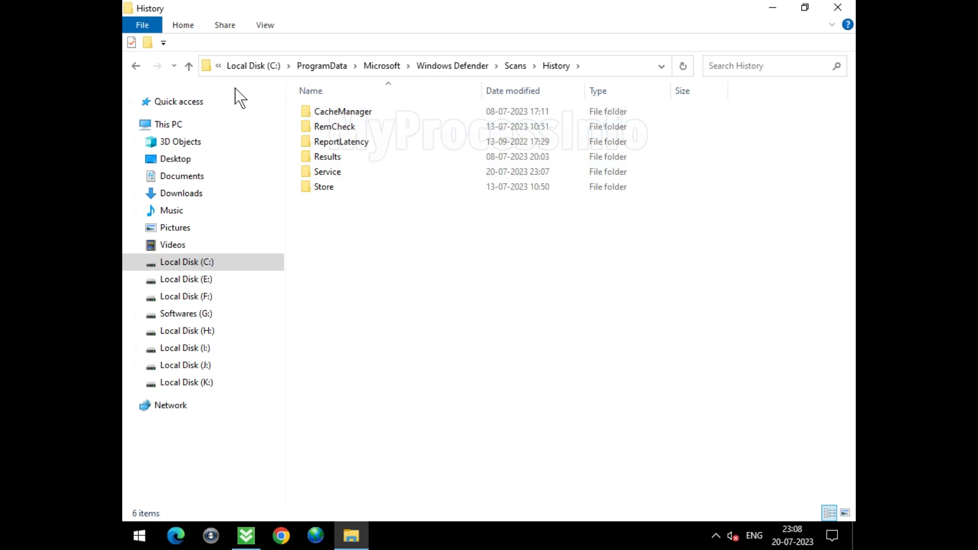
{"action": "right_click", "coordinate": [356, 163]}
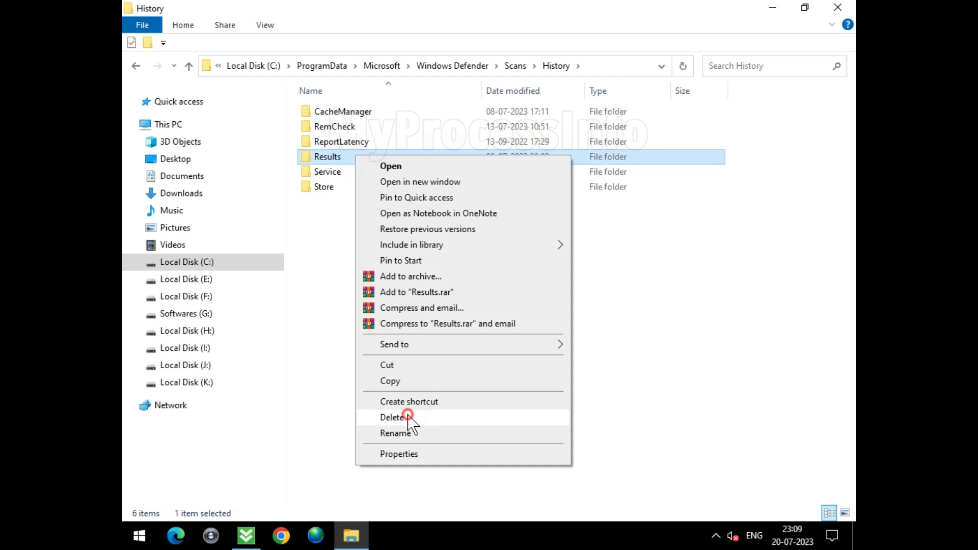
{"action": "left_click", "coordinate": [407, 416]}
Delete everything inside the History\Service folder, including DetectionHistory and the log files, and close the window
{"action": "double_click", "coordinate": [358, 158]}
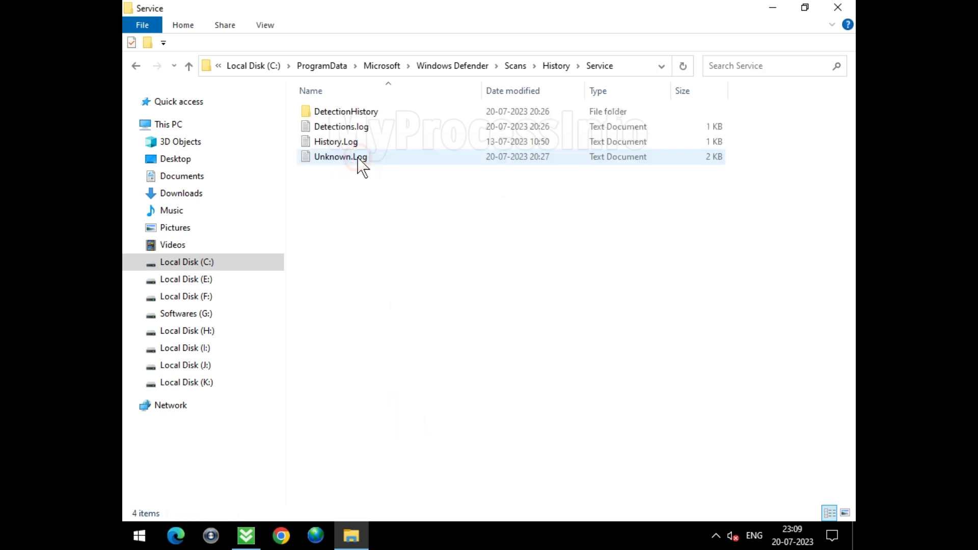
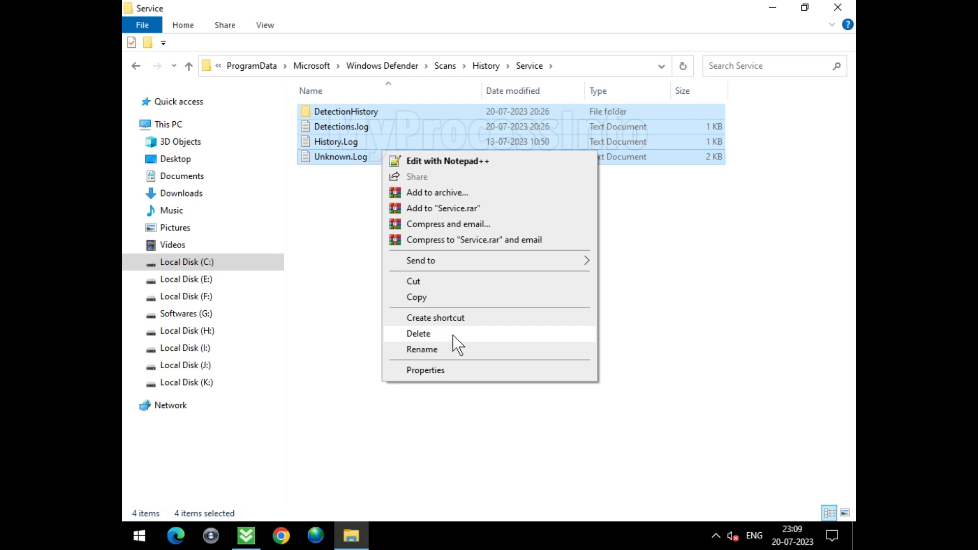
{"action": "left_click", "coordinate": [451, 334]}
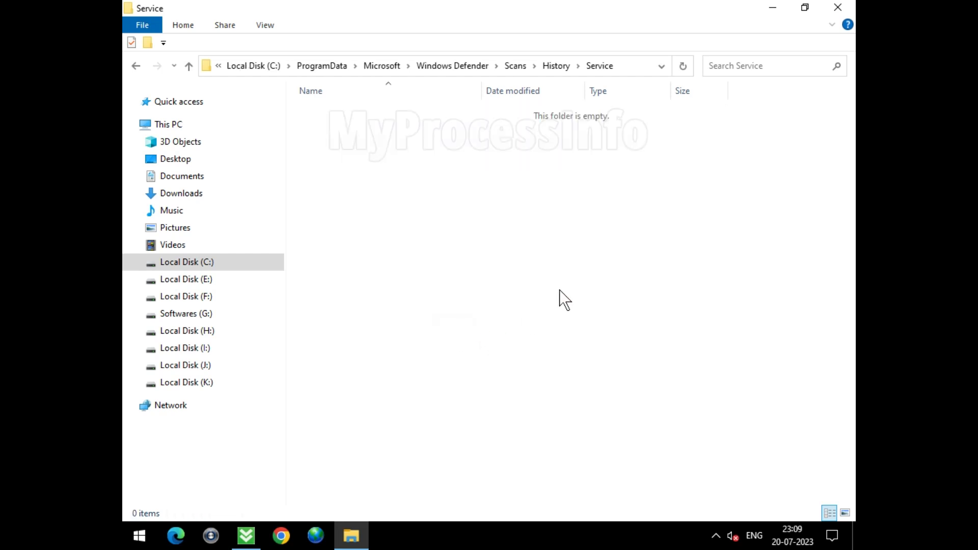
{"action": "left_click", "coordinate": [838, 9]}
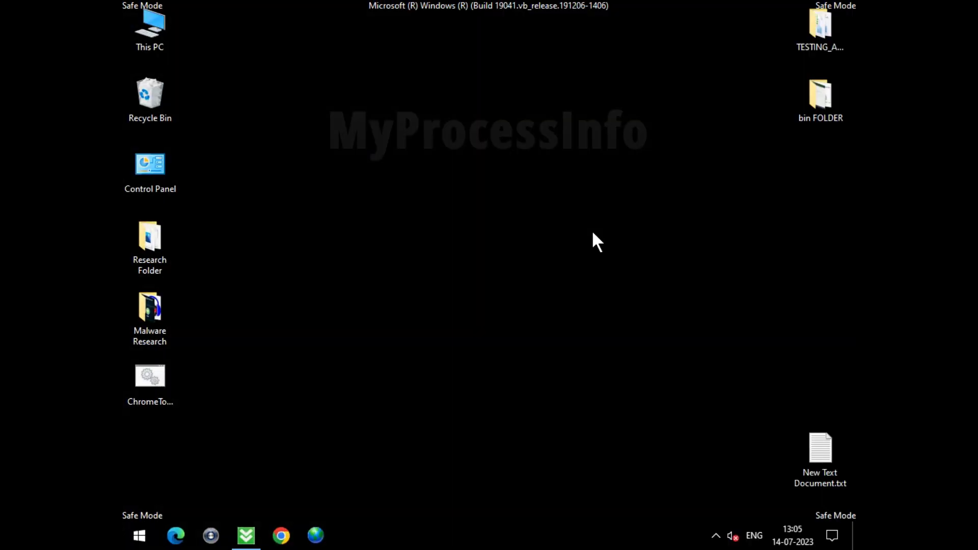
Open System Configuration by running msconfig
{"action": "key", "text": "super+r"}
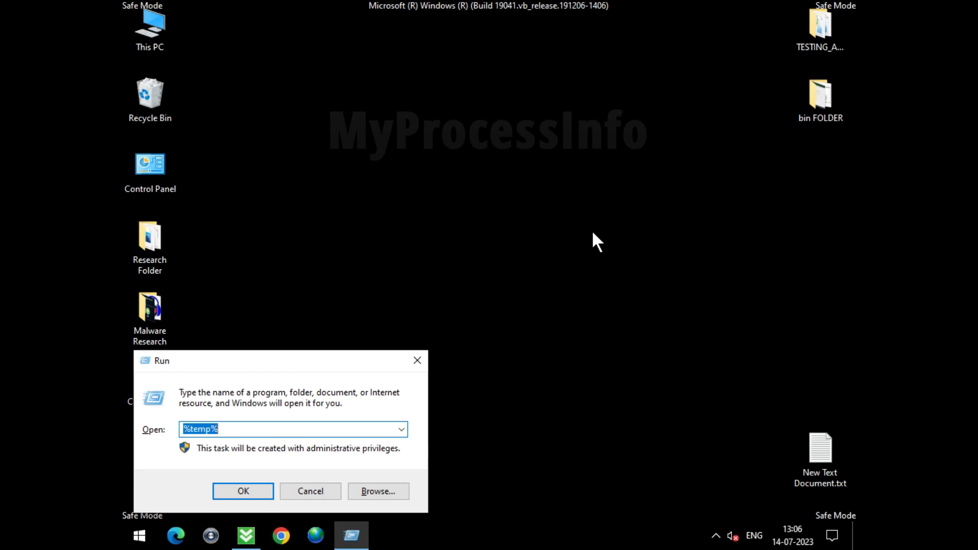
{"action": "type", "text": "MS"}
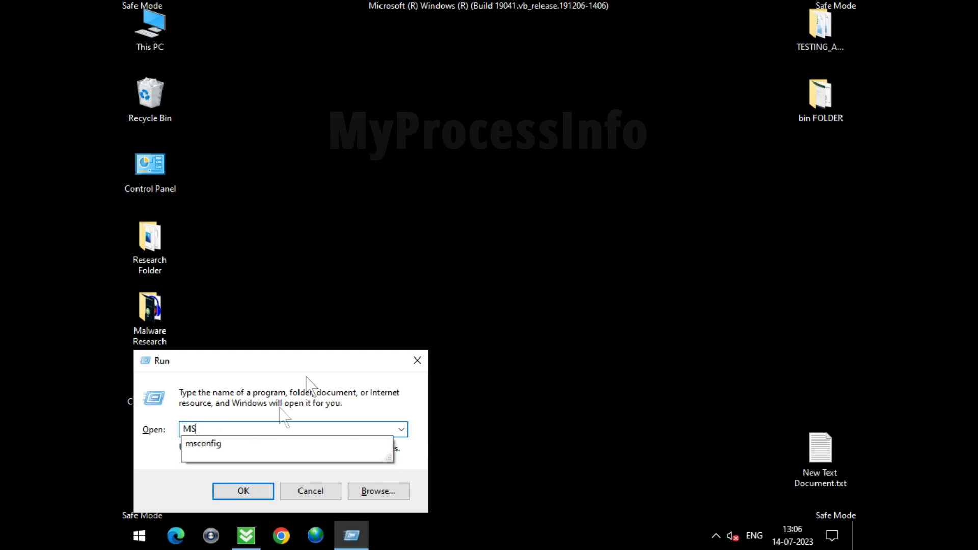
{"action": "left_click", "coordinate": [250, 445]}
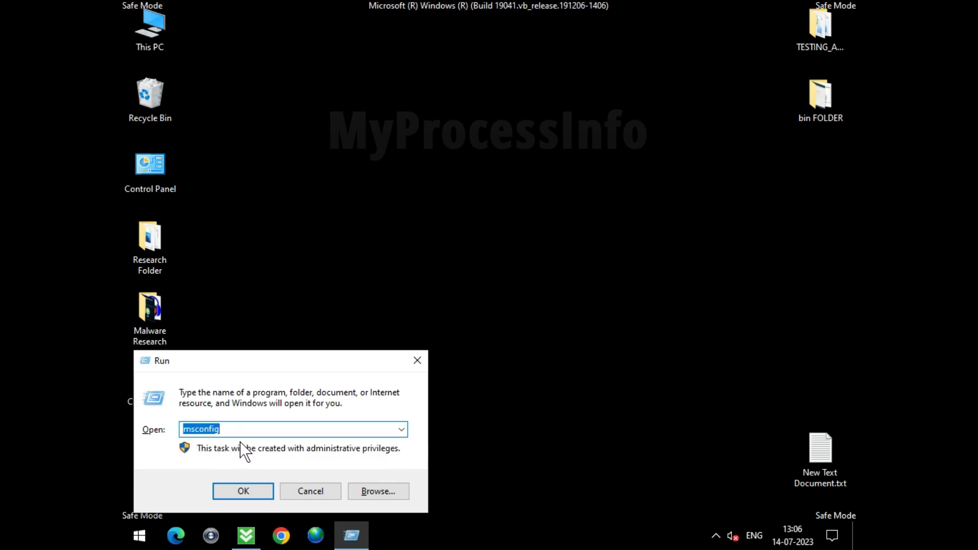
{"action": "left_click", "coordinate": [250, 487]}
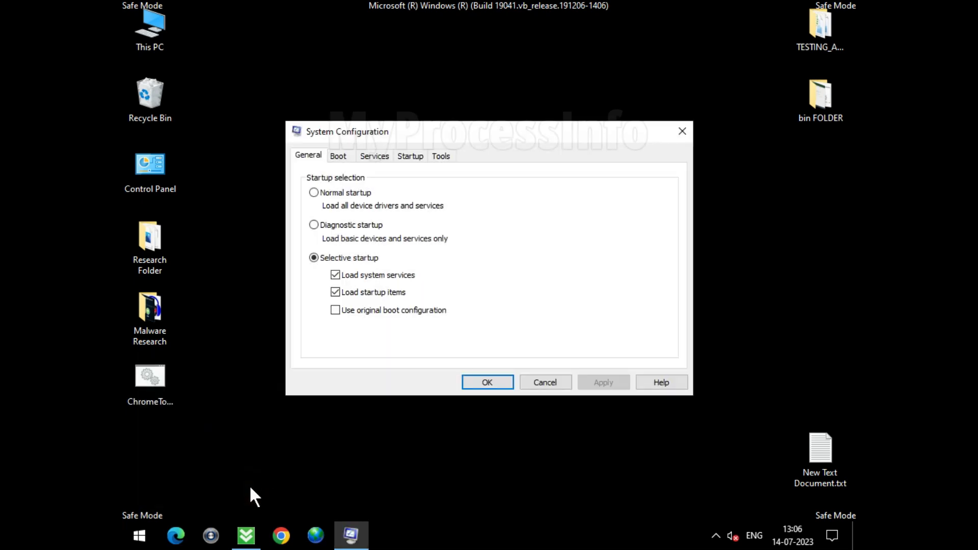
Set the startup selection to Normal startup, apply the change and restart the computer
{"action": "left_click", "coordinate": [314, 193]}
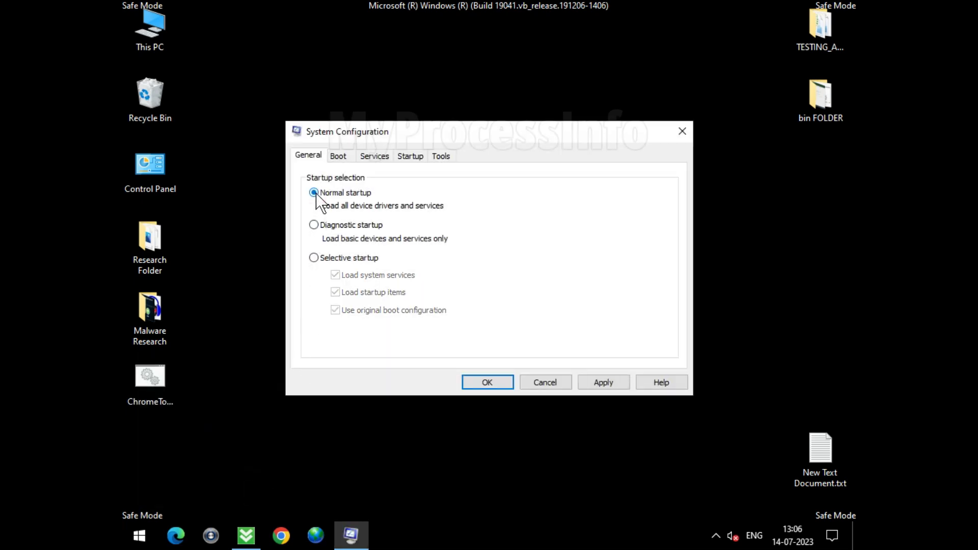
{"action": "left_click", "coordinate": [618, 386]}
{"action": "left_click", "coordinate": [488, 383]}
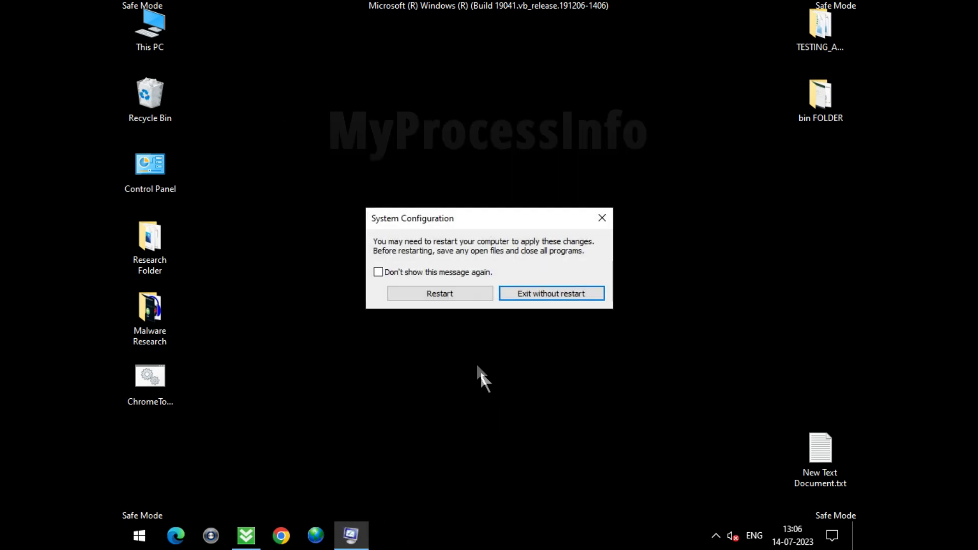
{"action": "left_click", "coordinate": [442, 297]}
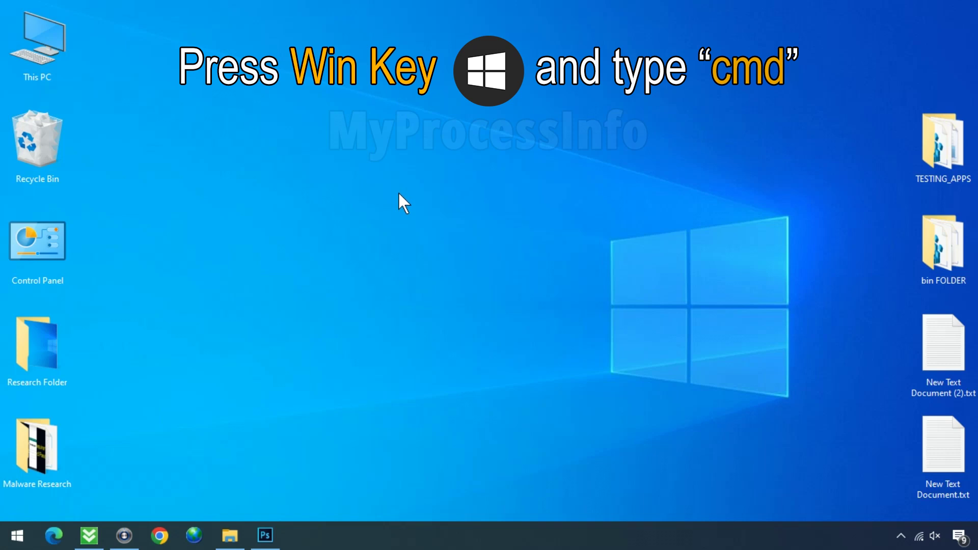
Search for cmd, run Command Prompt as administrator and allow the elevation request
{"action": "key", "text": "super"}
{"action": "type", "text": "cmd"}
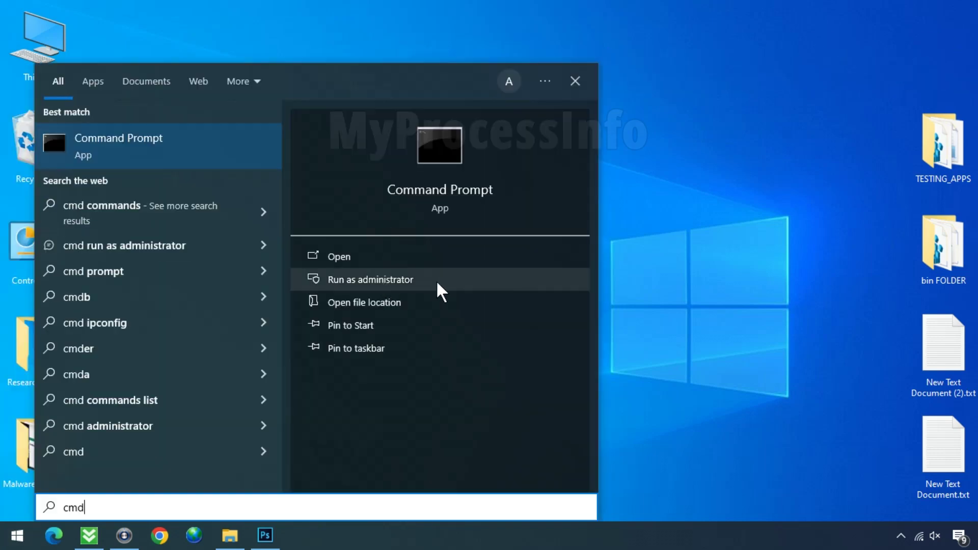
{"action": "left_click", "coordinate": [434, 280]}
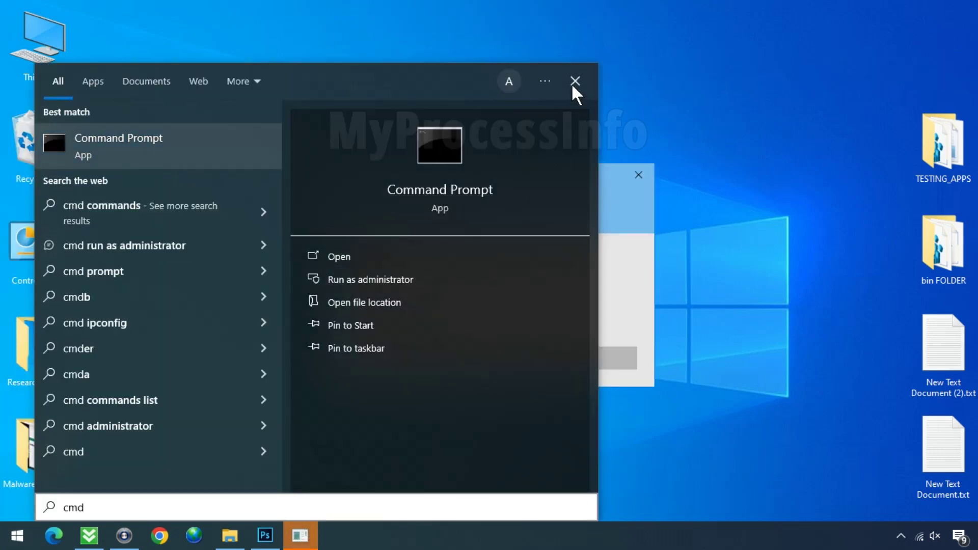
{"action": "left_click", "coordinate": [574, 82]}
{"action": "left_click", "coordinate": [438, 364]}
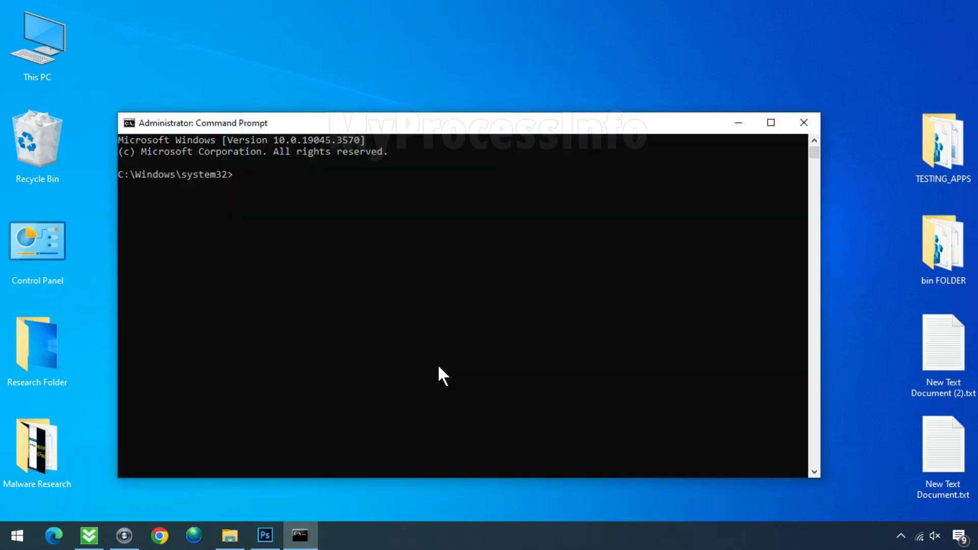
Flush the DNS resolver cache with ipconfig /flushdns and exit Command Prompt
{"action": "type", "text": "ipconfig"}
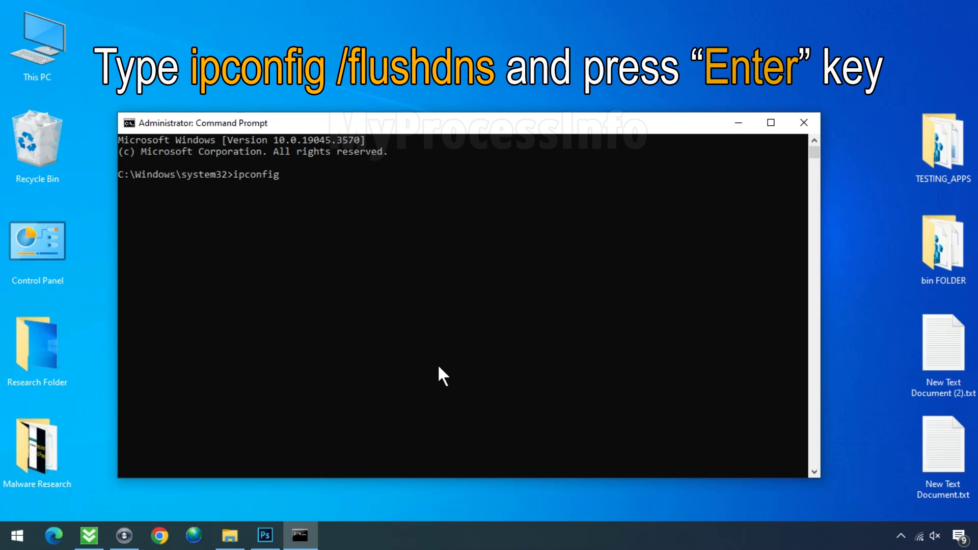
{"action": "type", "text": " /flushdns"}
{"action": "key", "text": "Return"}
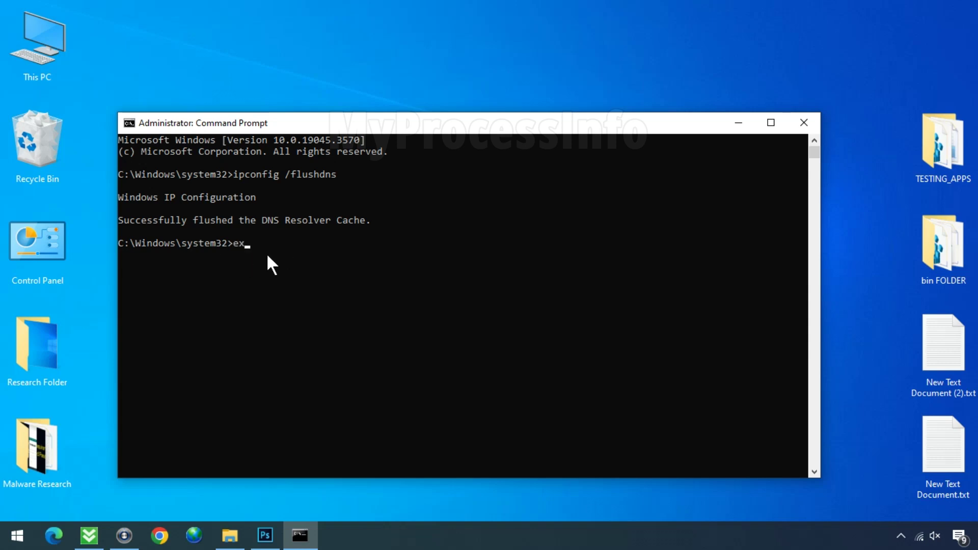
{"action": "key", "text": "Return"}
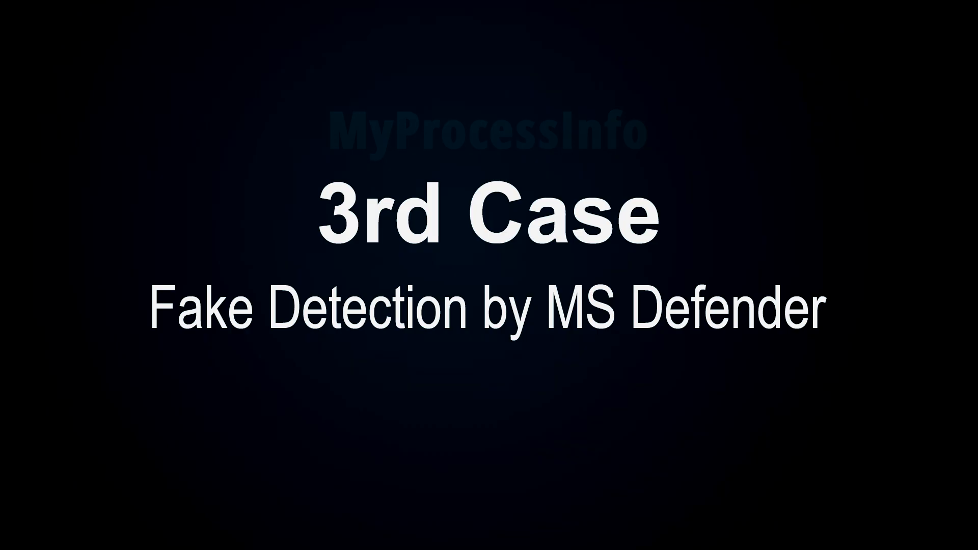